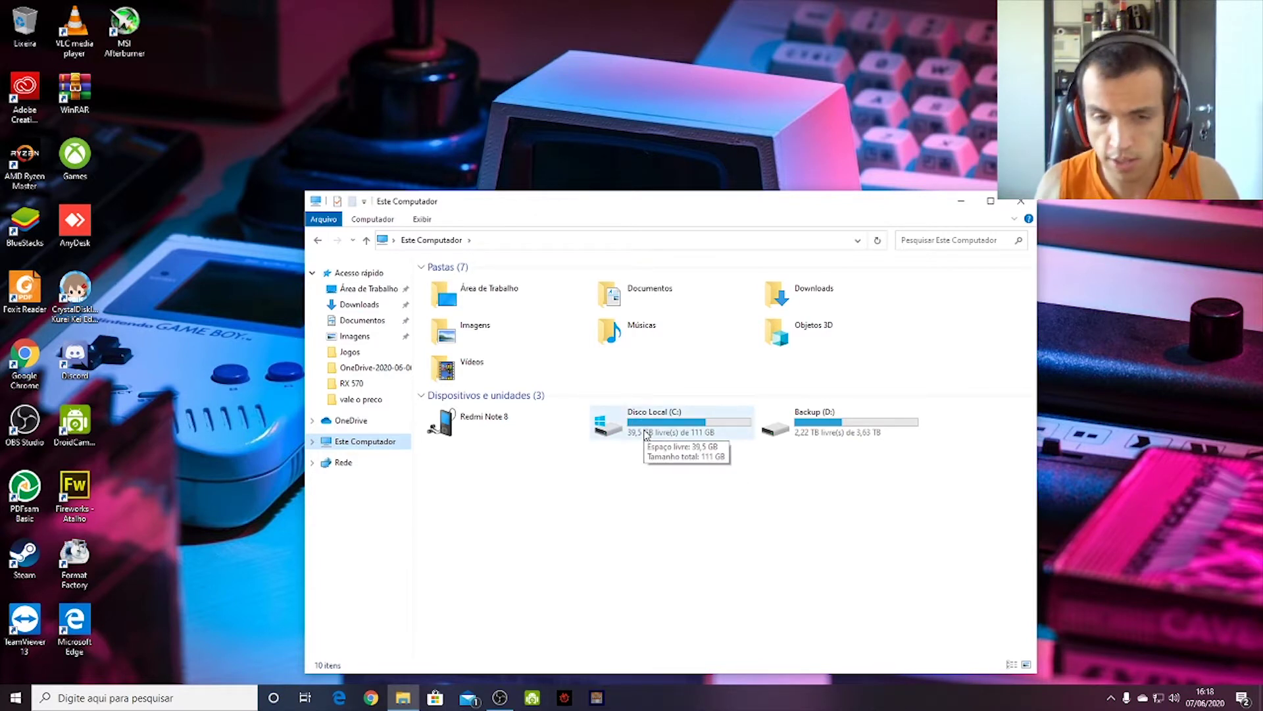
Step: Check the size of the Windows.old folder on drive C: in its properties
{"action": "double_click", "coordinate": [646, 434]}
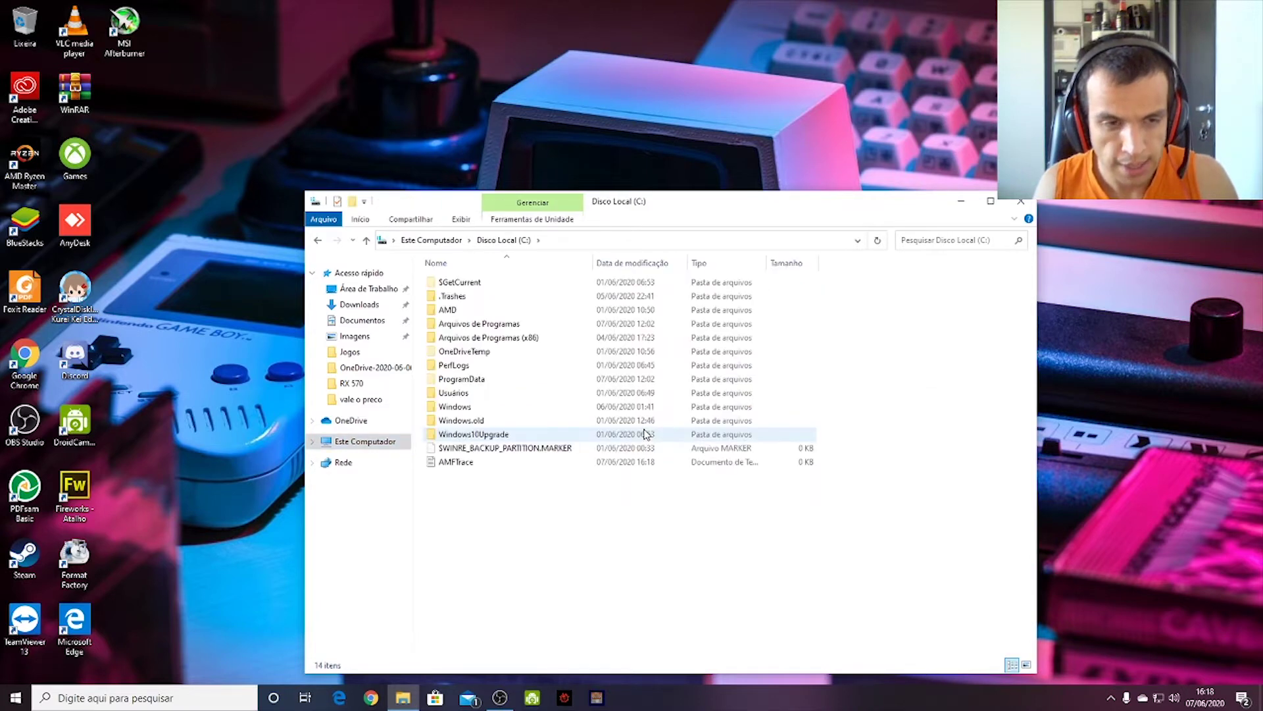
{"action": "left_click", "coordinate": [562, 422]}
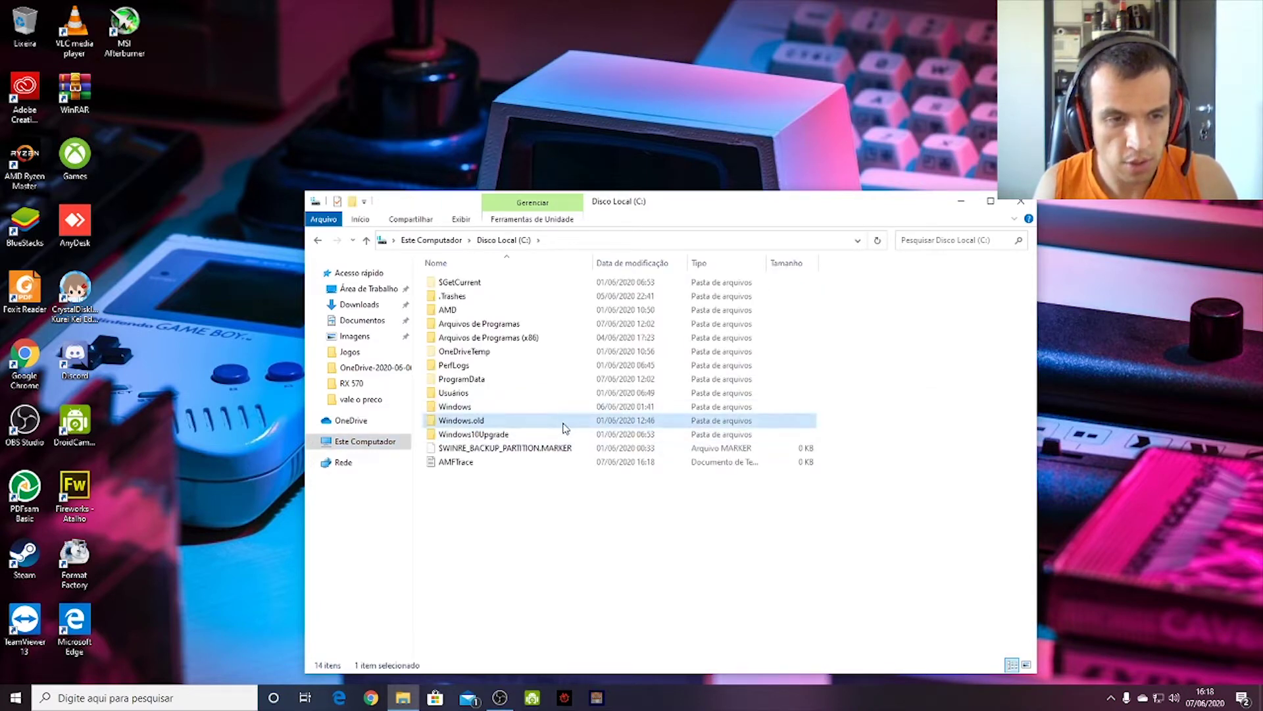
{"action": "key", "text": "alt+Return"}
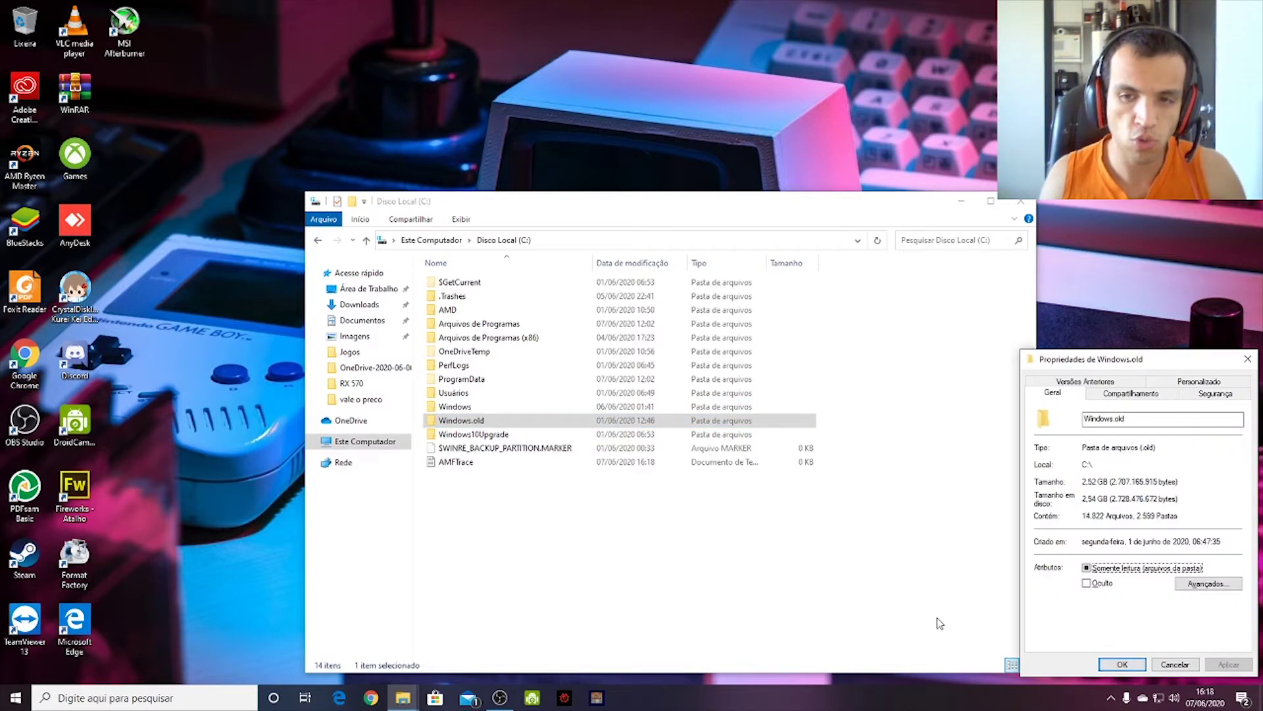
{"action": "left_click_drag", "start_coordinate": [1141, 360], "coordinate": [720, 242]}
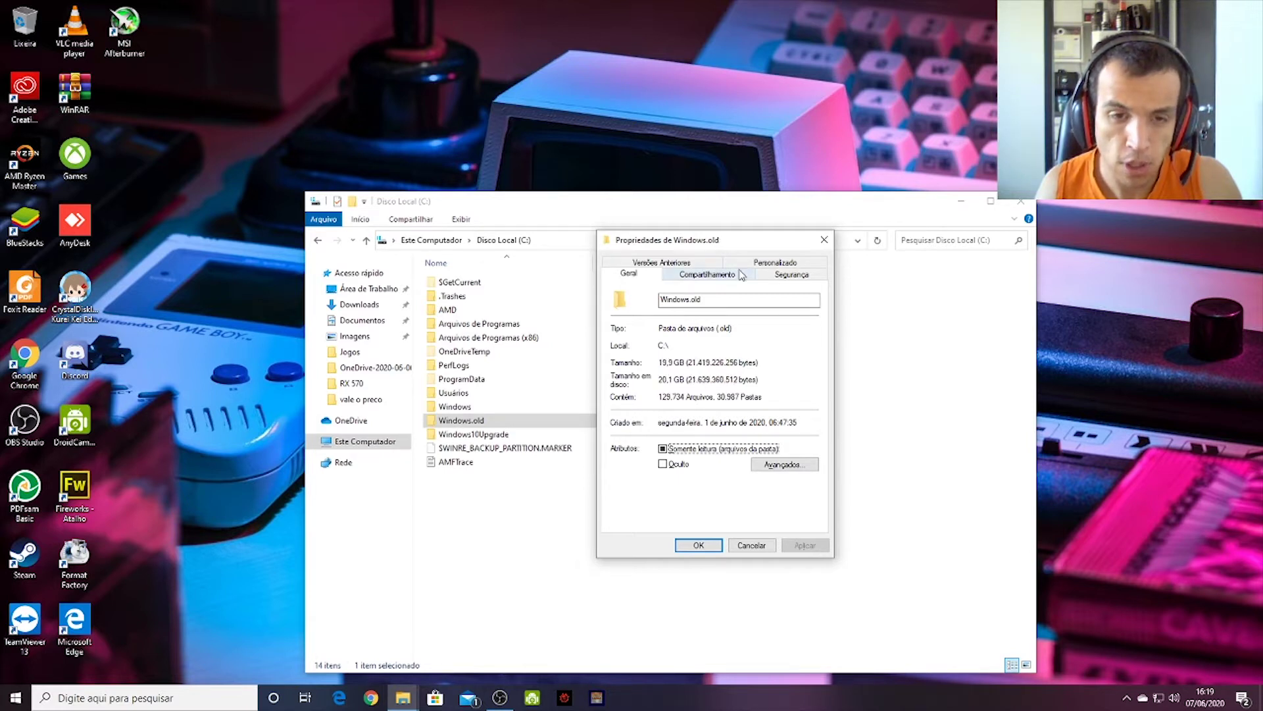
{"action": "left_click", "coordinate": [767, 548]}
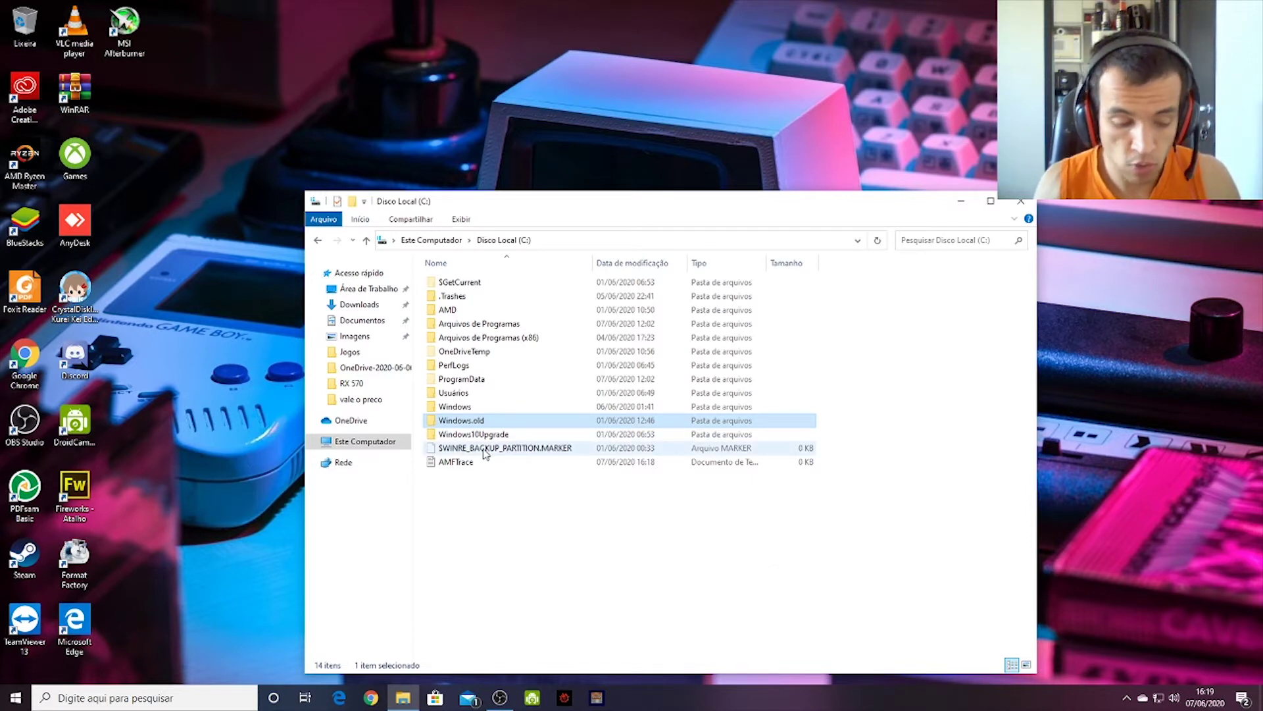
Step: Permanently delete the Windows.old folder from drive C:, bypassing the recycle bin
{"action": "key", "text": "shift+Delete"}
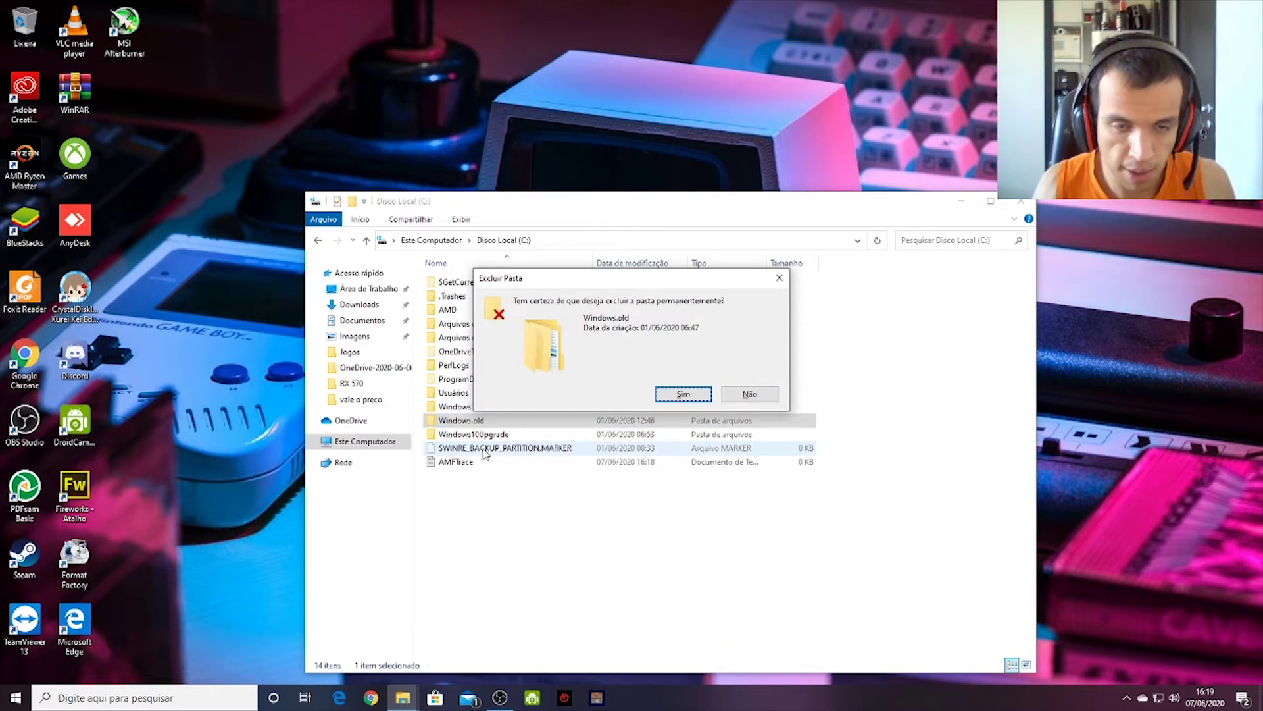
{"action": "left_click", "coordinate": [684, 393]}
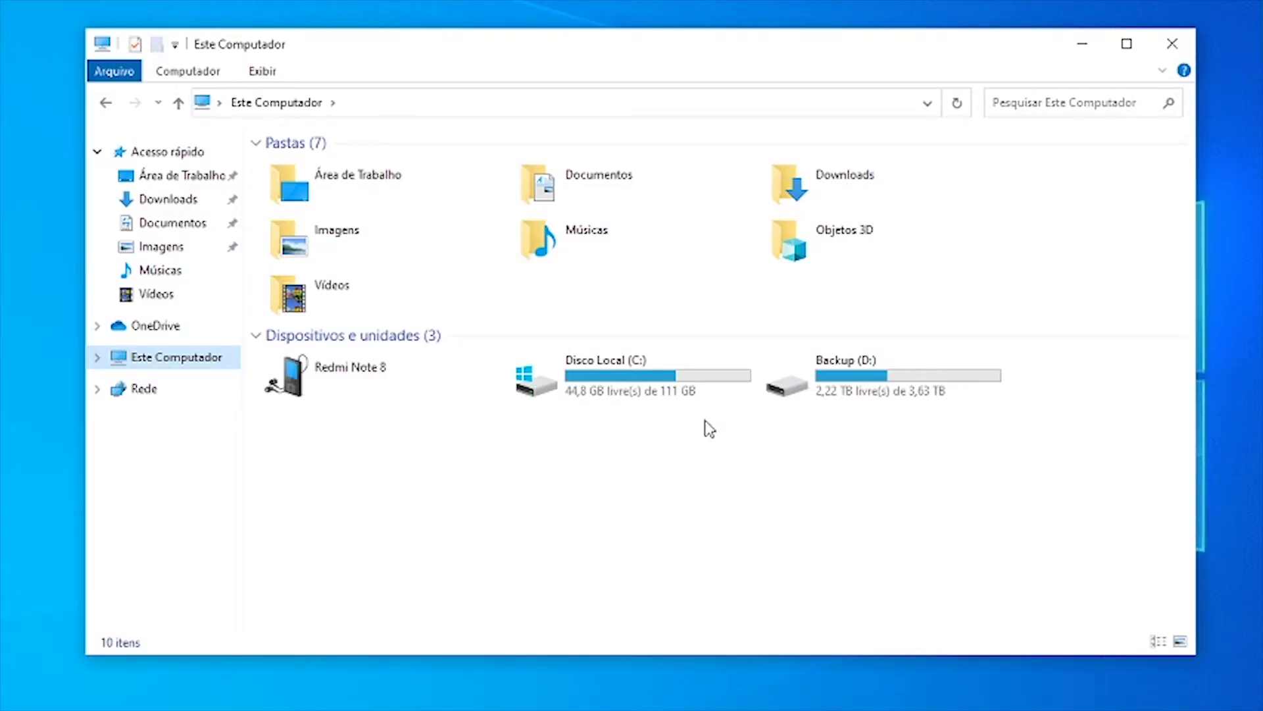
Step: Launch Disk Cleanup for drive C: from the drive's properties and bring its window fully into view
{"action": "left_click", "coordinate": [663, 385]}
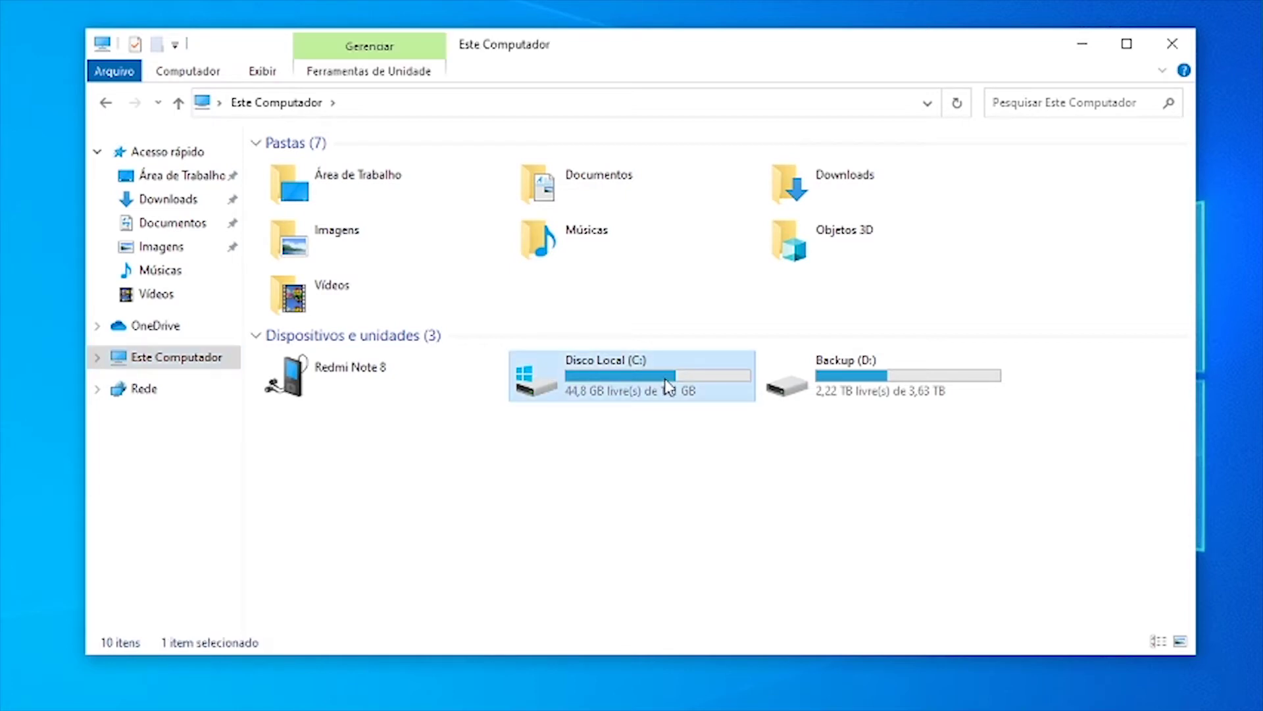
{"action": "right_click", "coordinate": [654, 383]}
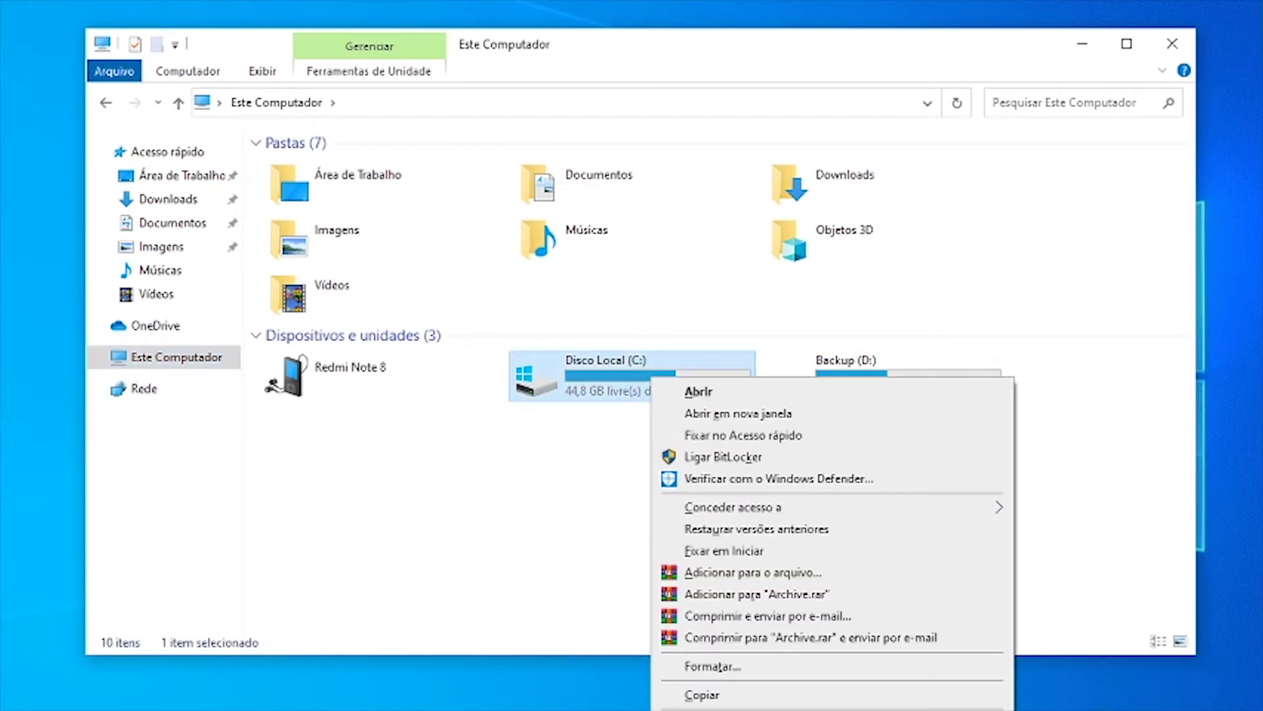
{"action": "key", "text": "r"}
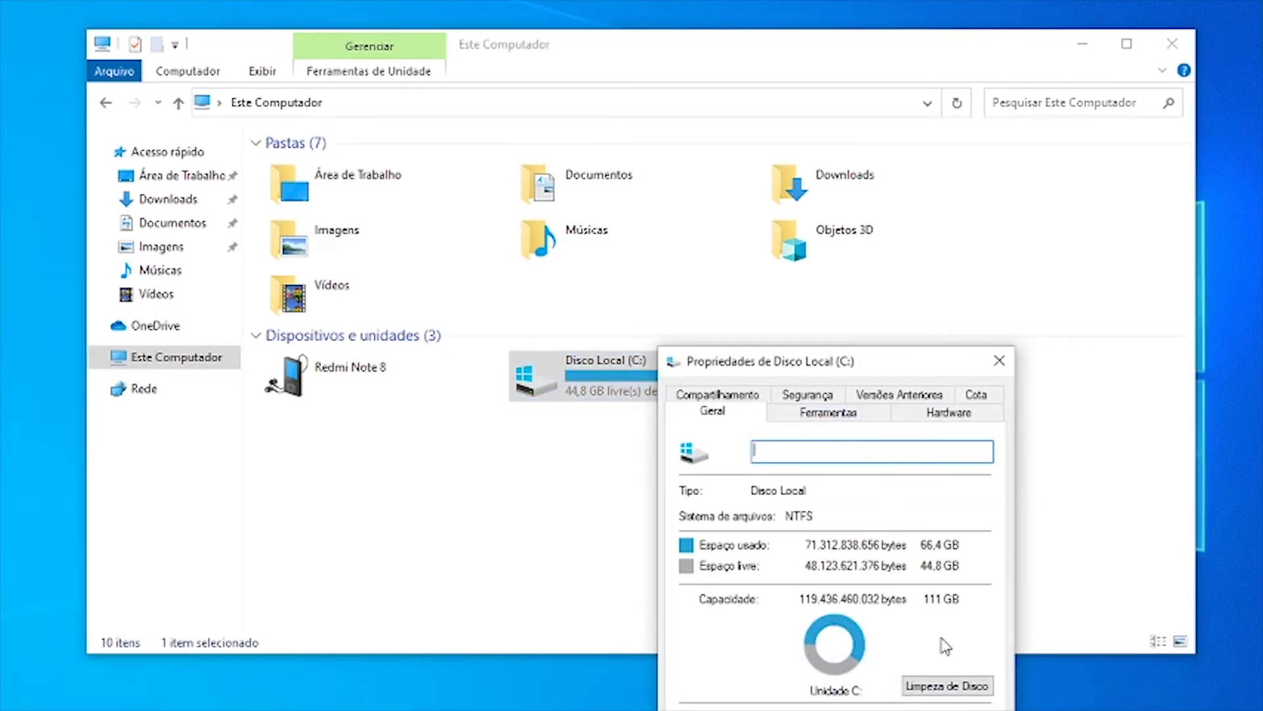
{"action": "left_click", "coordinate": [941, 685]}
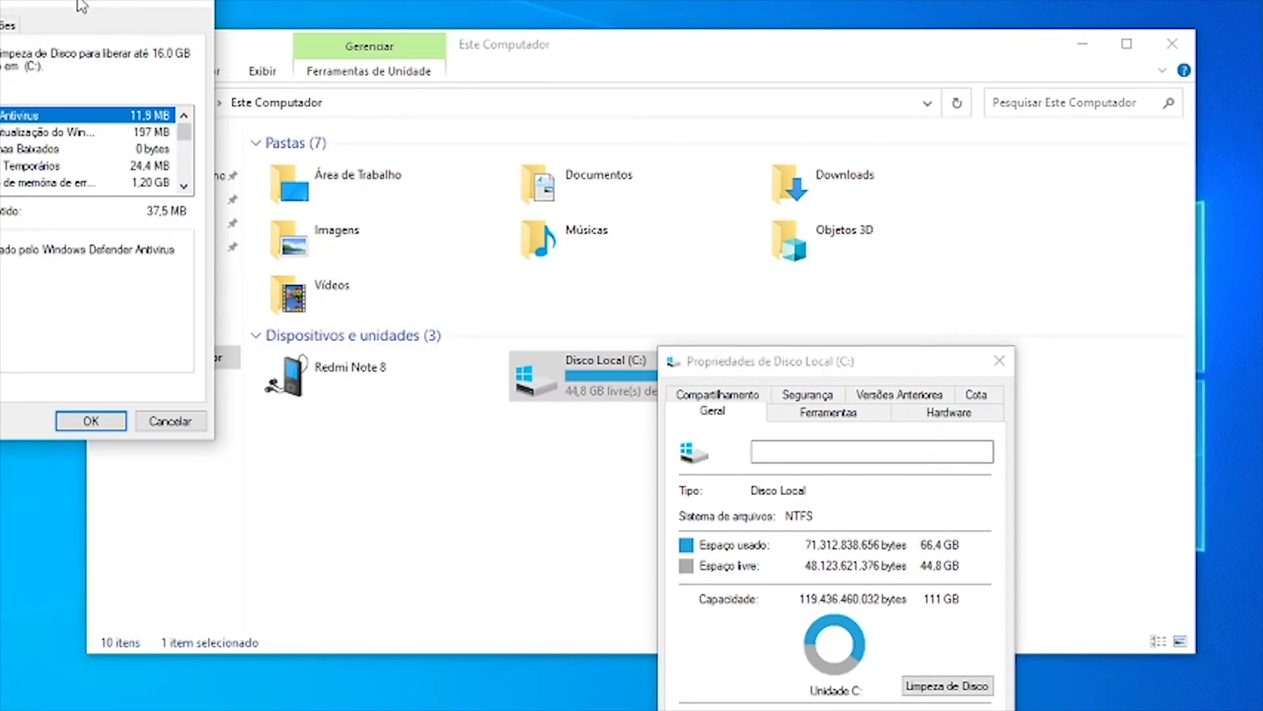
{"action": "left_click_drag", "start_coordinate": [89, 7], "coordinate": [535, 80]}
Step: Mark Windows Defender Antivirus, the error memory dump and minidump files, and previous Windows installations for cleanup
{"action": "left_click", "coordinate": [629, 261]}
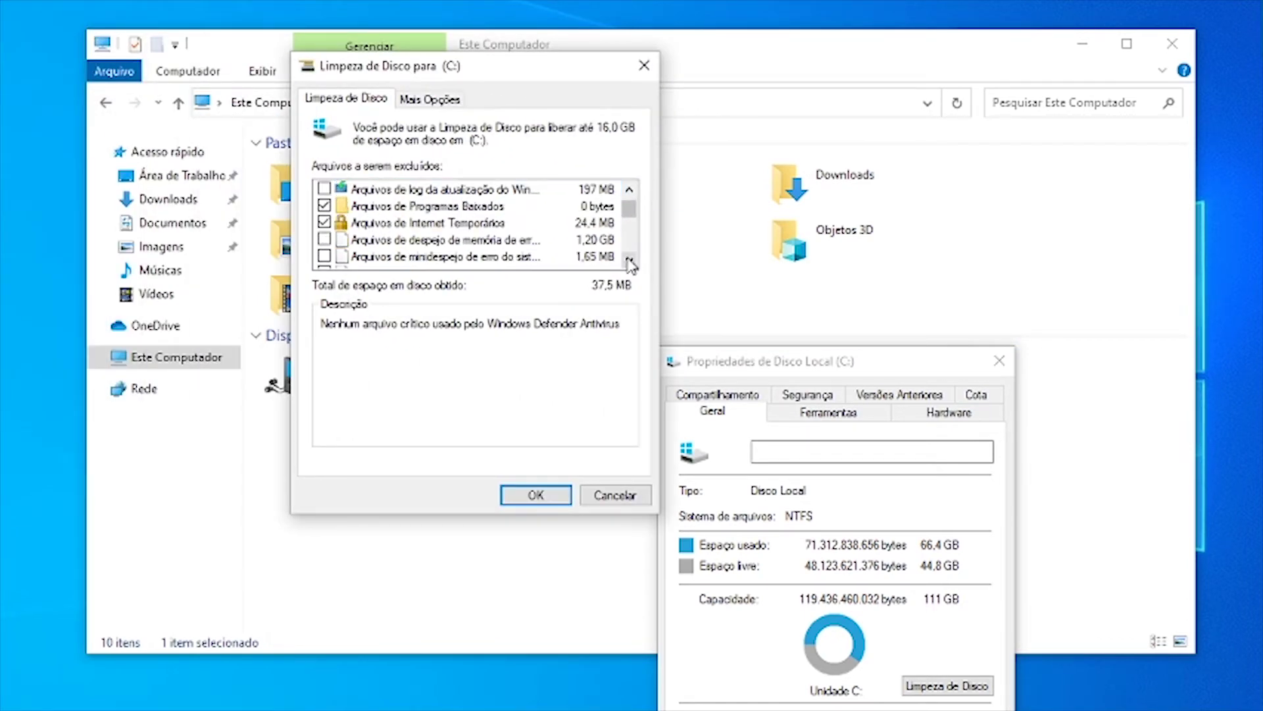
{"action": "left_click", "coordinate": [629, 261]}
{"action": "left_click_drag", "start_coordinate": [629, 215], "coordinate": [630, 206]}
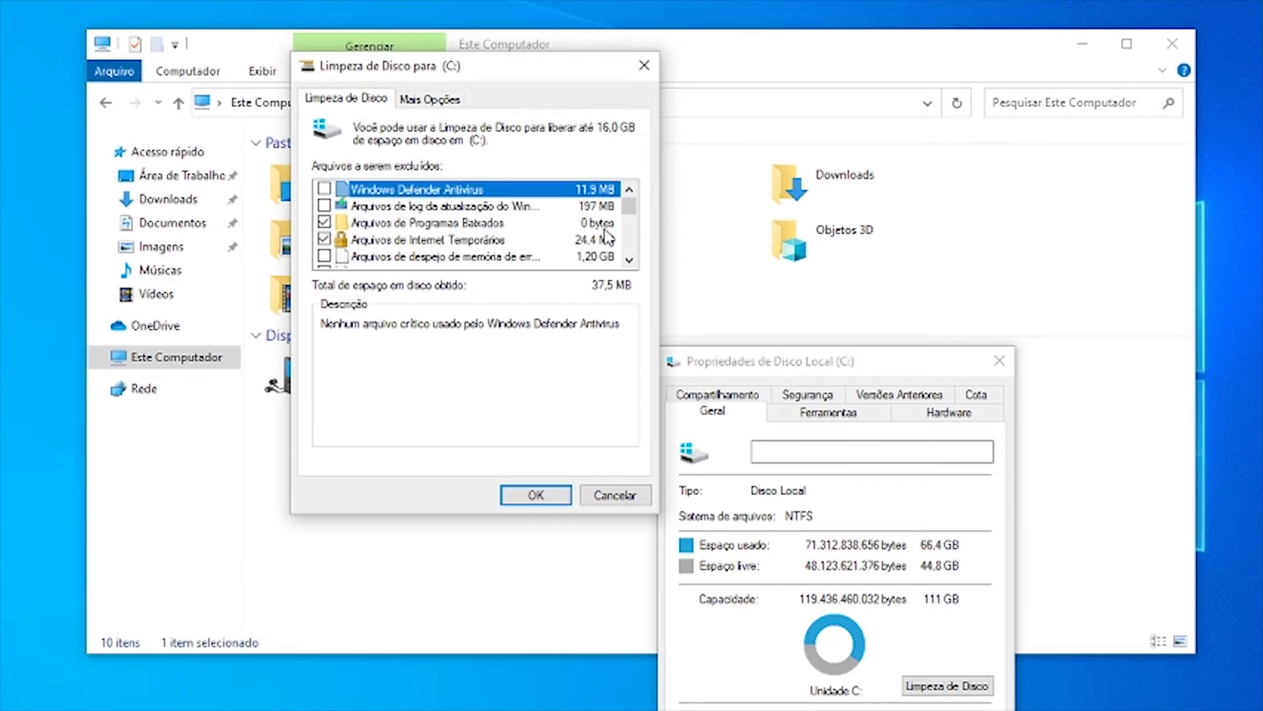
{"action": "left_click", "coordinate": [325, 189]}
{"action": "left_click_drag", "start_coordinate": [636, 212], "coordinate": [638, 221]}
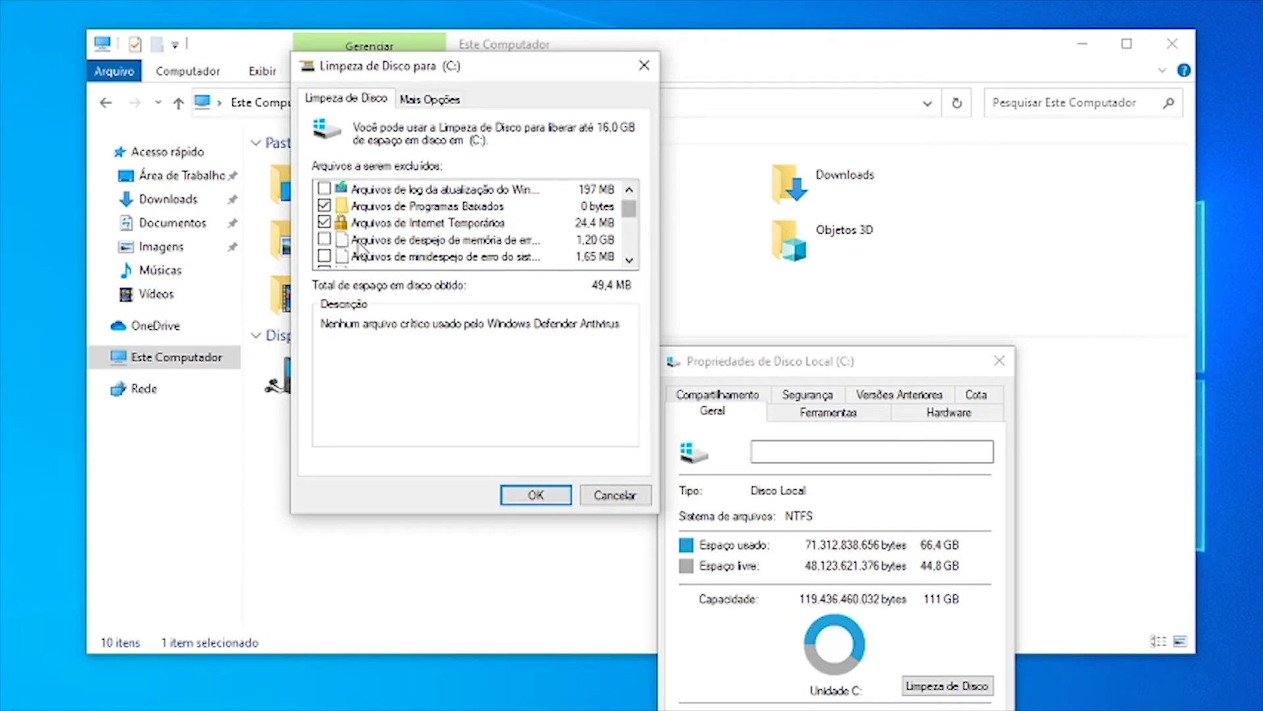
{"action": "left_click", "coordinate": [324, 240]}
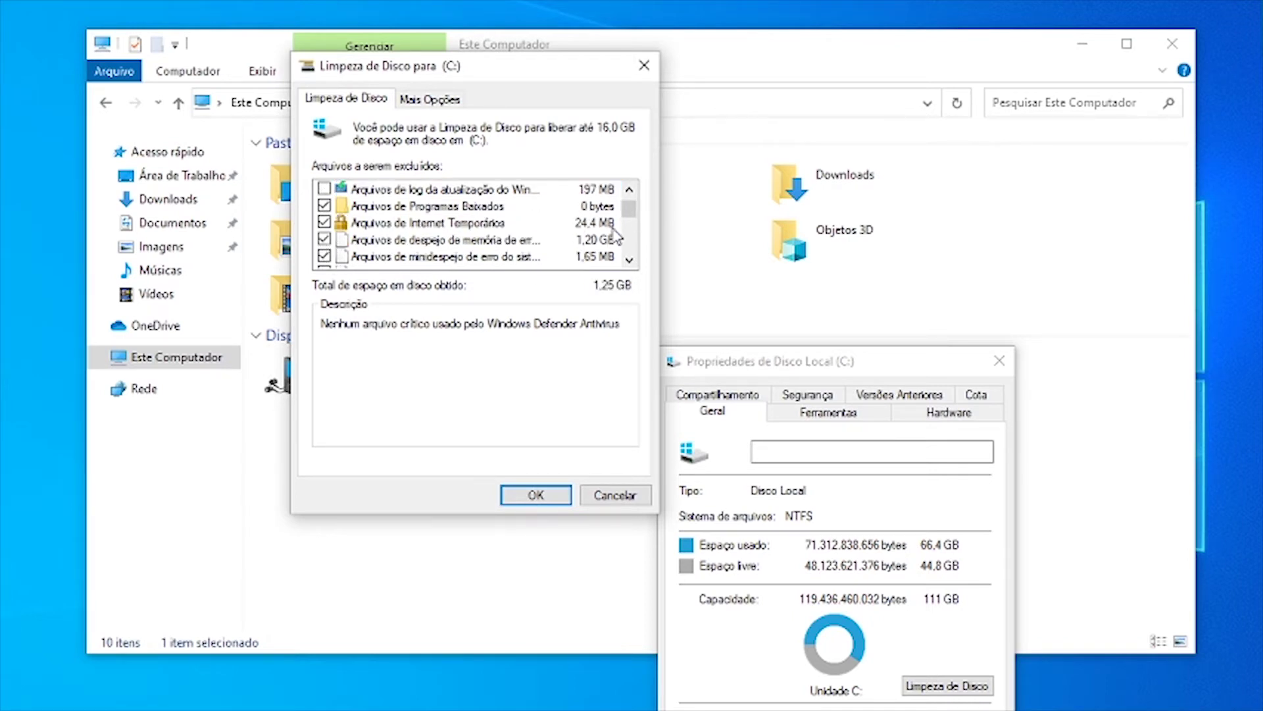
{"action": "left_click_drag", "start_coordinate": [629, 209], "coordinate": [630, 249]}
{"action": "left_click", "coordinate": [324, 206]}
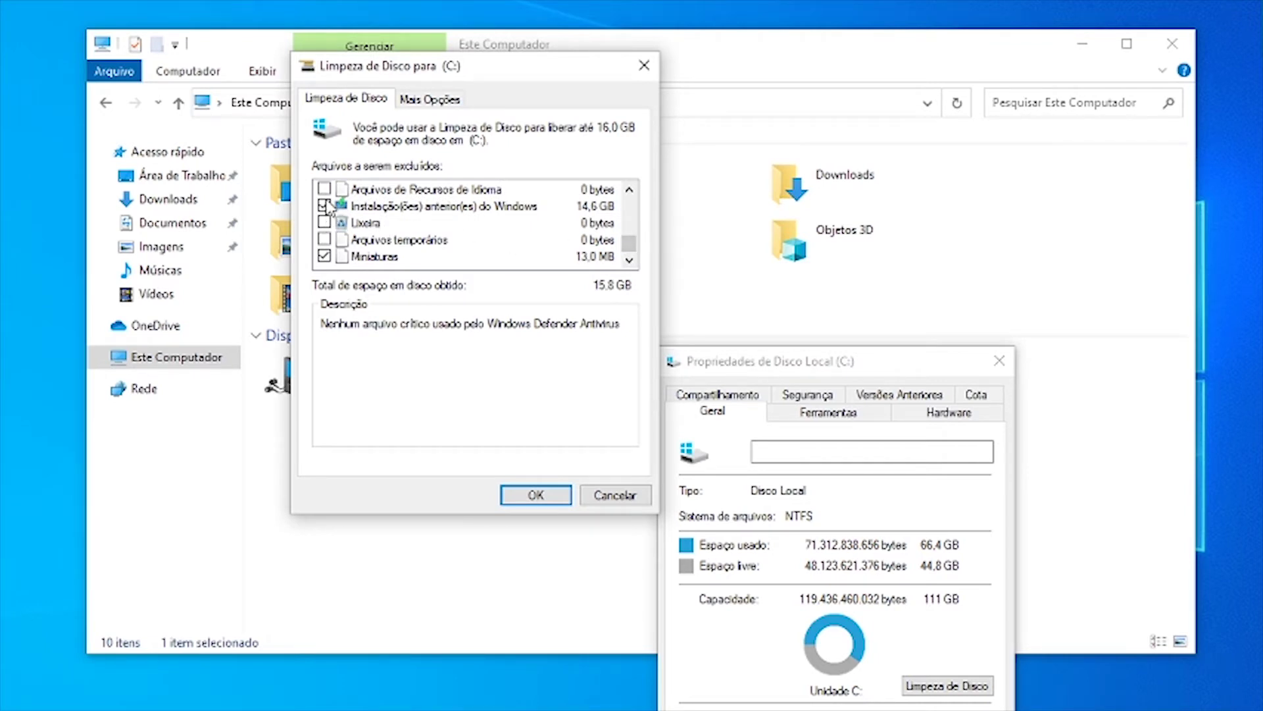
{"action": "left_click_drag", "start_coordinate": [633, 249], "coordinate": [633, 248]}
{"action": "left_click", "coordinate": [325, 239]}
{"action": "left_click", "coordinate": [324, 239]}
Step: Review the marked categories, then run the cleanup of drive C: and confirm permanent deletion of the files
{"action": "left_click_drag", "start_coordinate": [628, 250], "coordinate": [633, 224]}
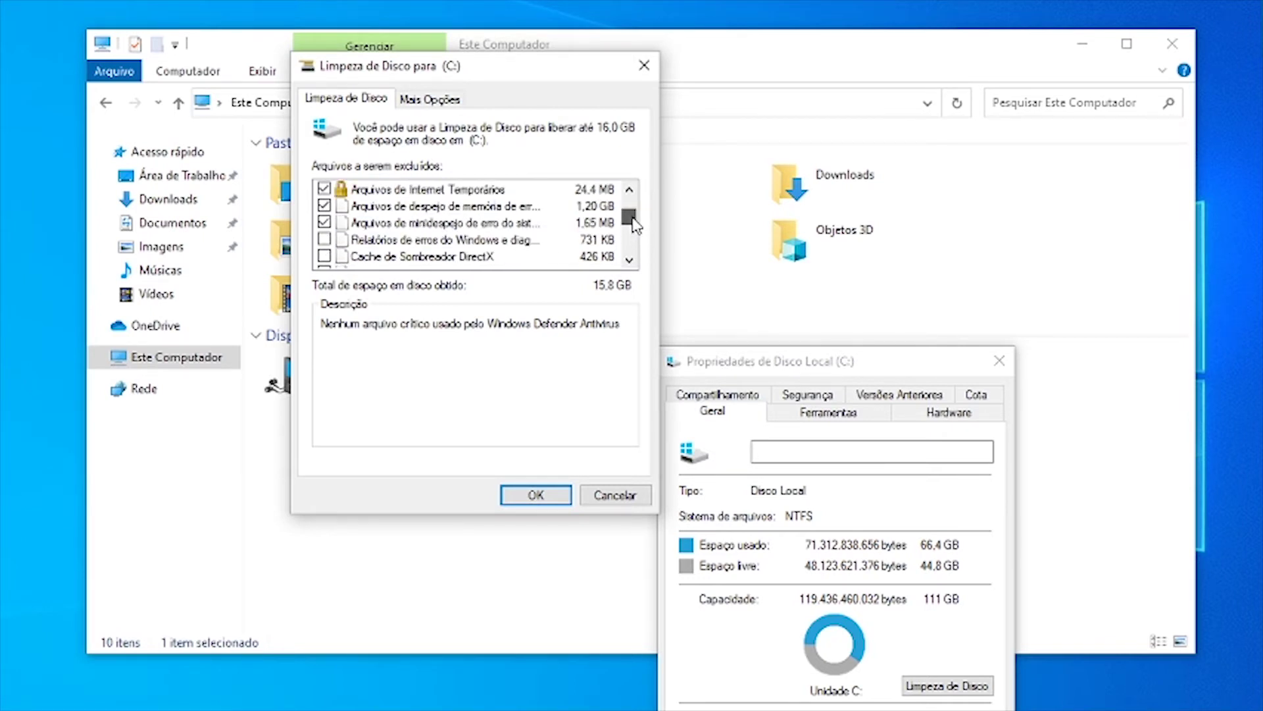
{"action": "mouse_move", "coordinate": [635, 224]}
{"action": "left_mouse_down"}
{"action": "mouse_move", "coordinate": [635, 205]}
{"action": "mouse_move", "coordinate": [635, 258]}
{"action": "mouse_move", "coordinate": [636, 198]}
{"action": "mouse_move", "coordinate": [626, 284]}
{"action": "mouse_move", "coordinate": [634, 198]}
{"action": "mouse_move", "coordinate": [629, 248]}
{"action": "left_mouse_up"}
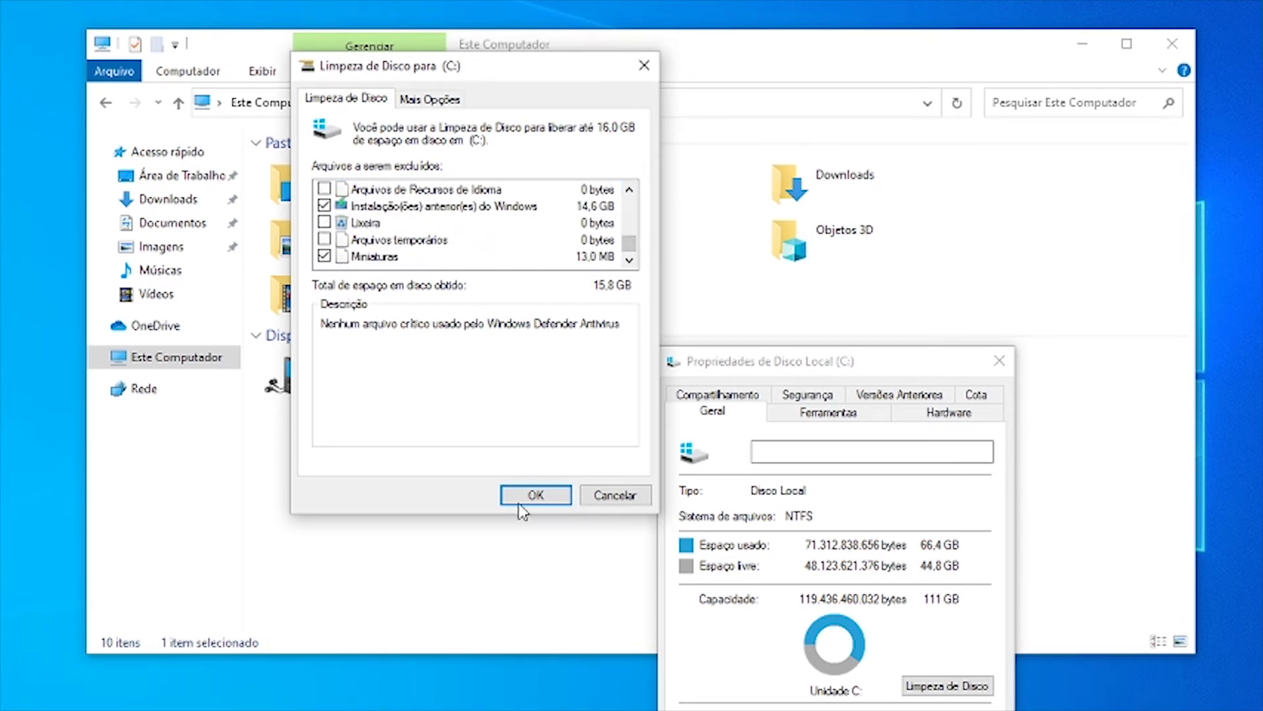
{"action": "left_click", "coordinate": [542, 502]}
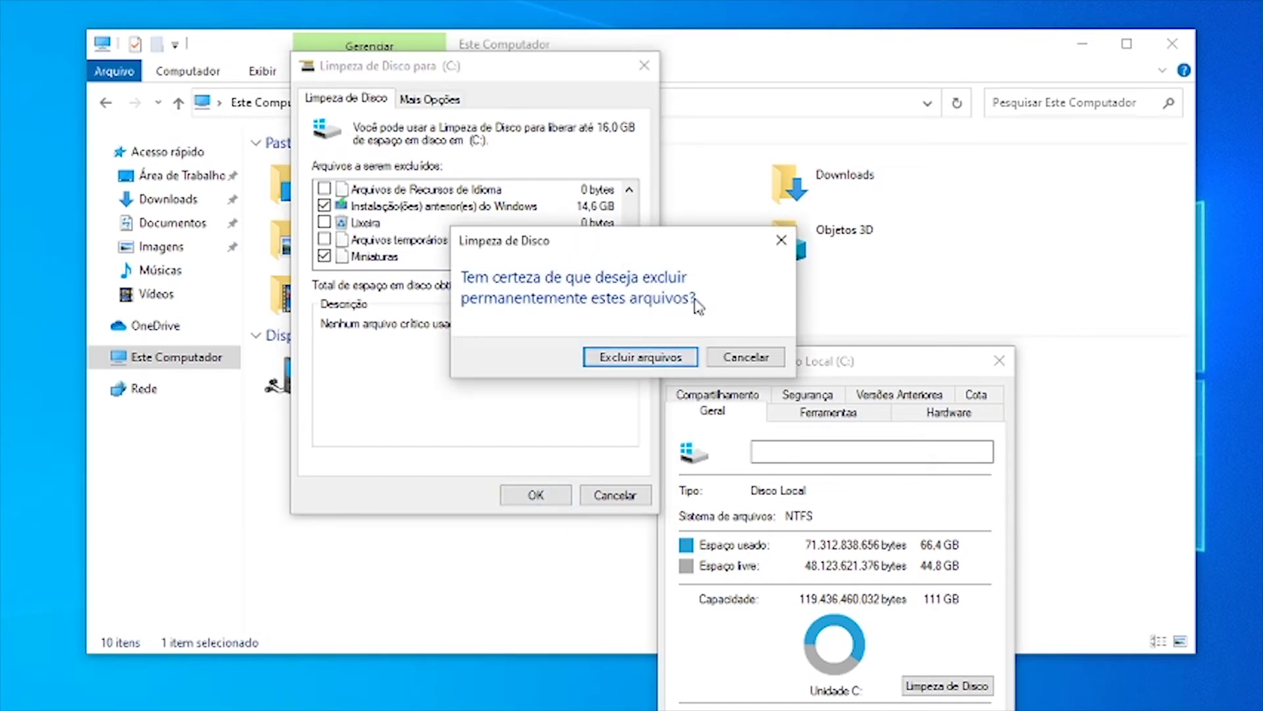
{"action": "left_click", "coordinate": [634, 359]}
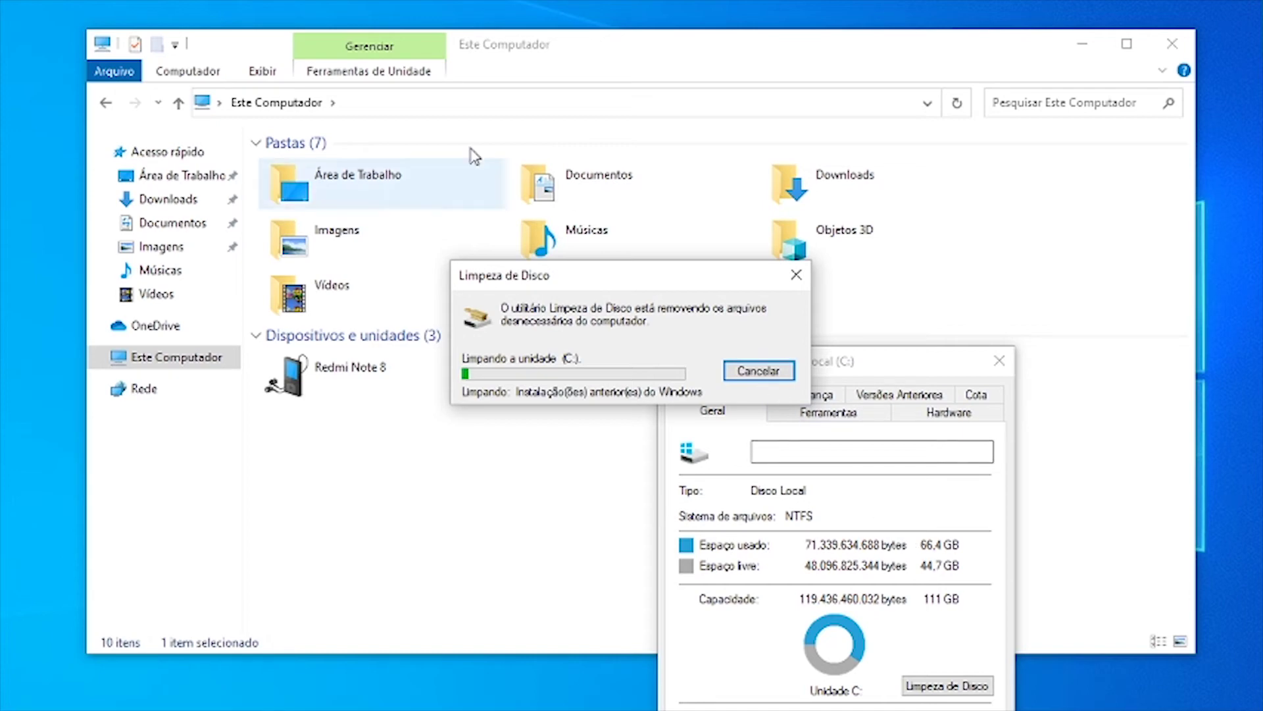
Step: Move the cleanup progress and drive properties windows aside to uncover the drives in File Explorer
{"action": "left_click_drag", "start_coordinate": [588, 281], "coordinate": [705, 201]}
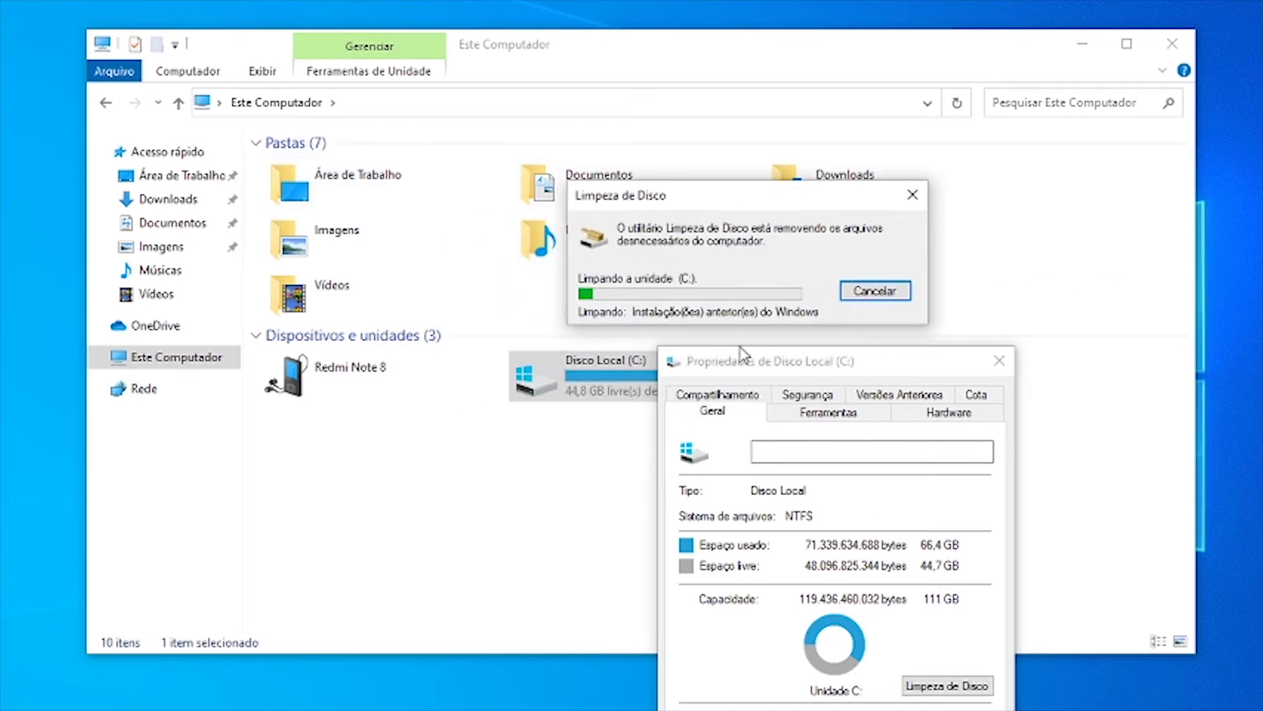
{"action": "left_click_drag", "start_coordinate": [765, 362], "coordinate": [1038, 345]}
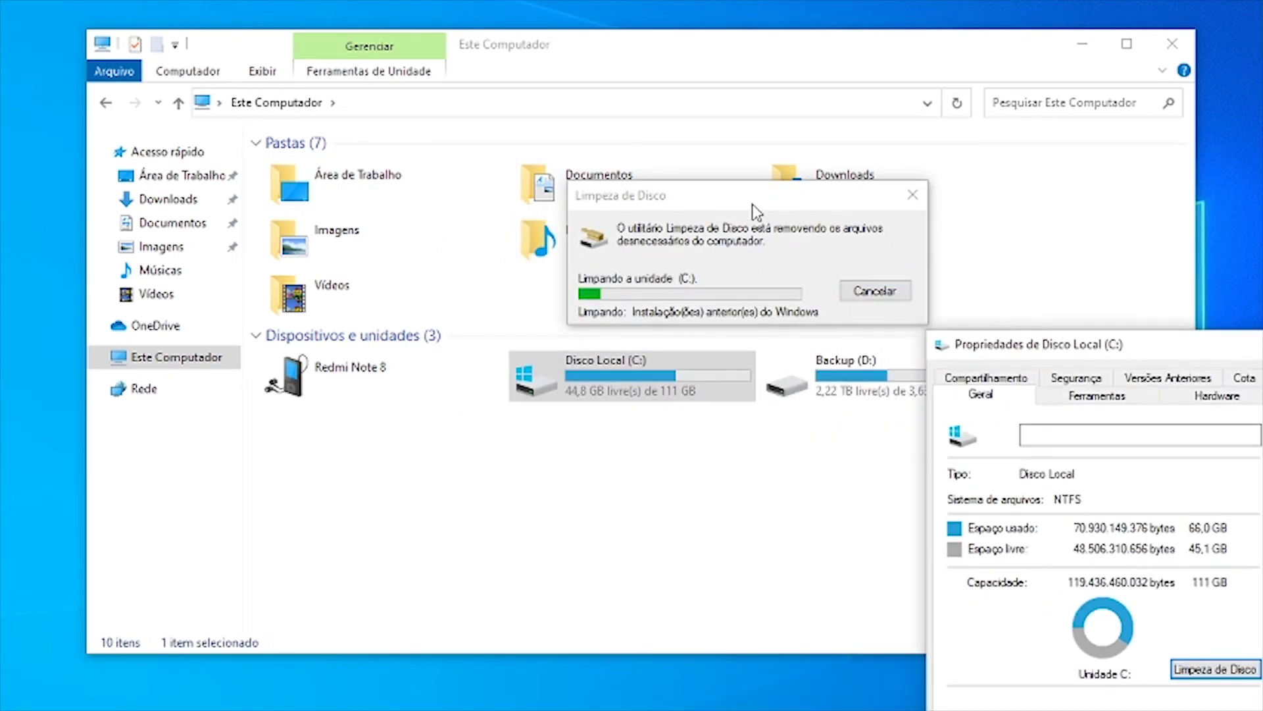
{"action": "left_click_drag", "start_coordinate": [751, 205], "coordinate": [1106, 202]}
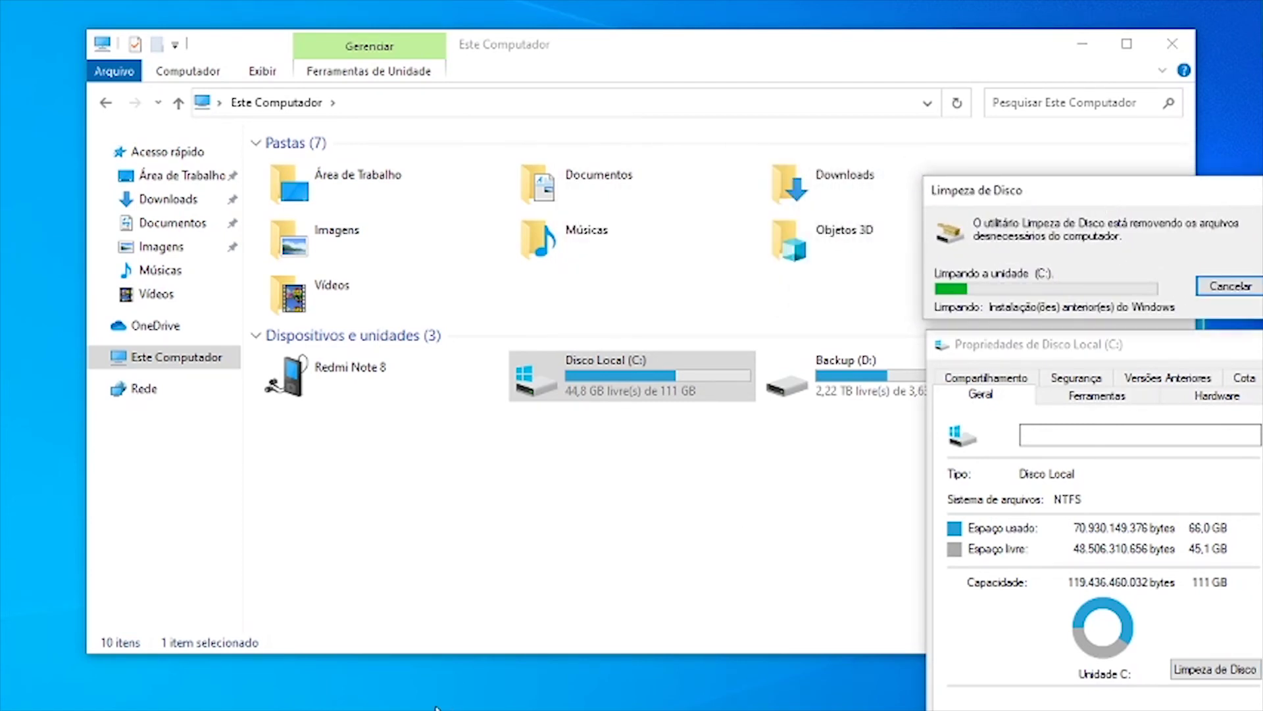